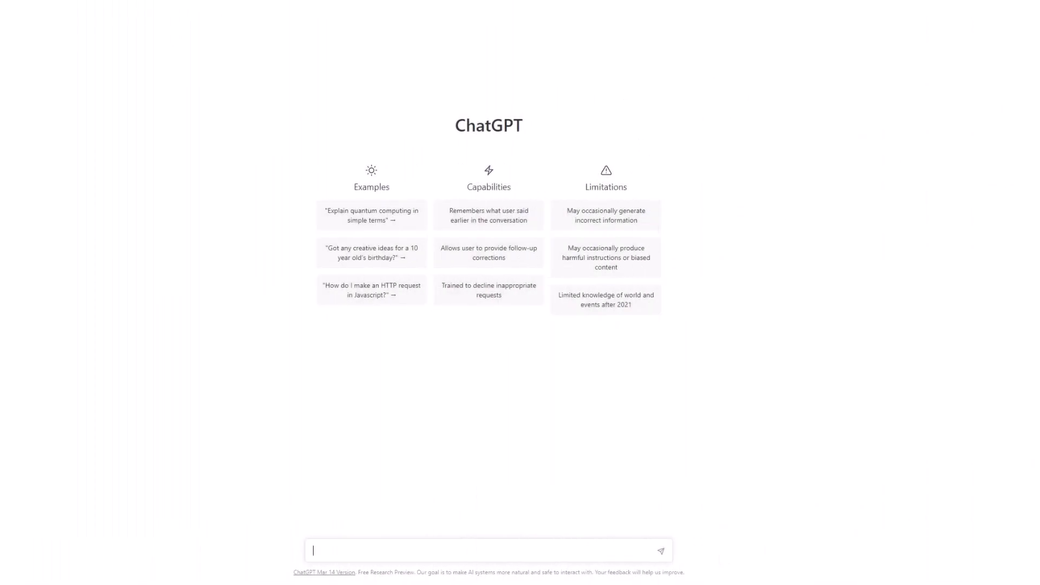
- Ask ChatGPT 'guide rna design for genome editing in citrus', correcting a typo before sending
text(guide rna desaig)
key(BackSpace)
text(ign for genome editing )
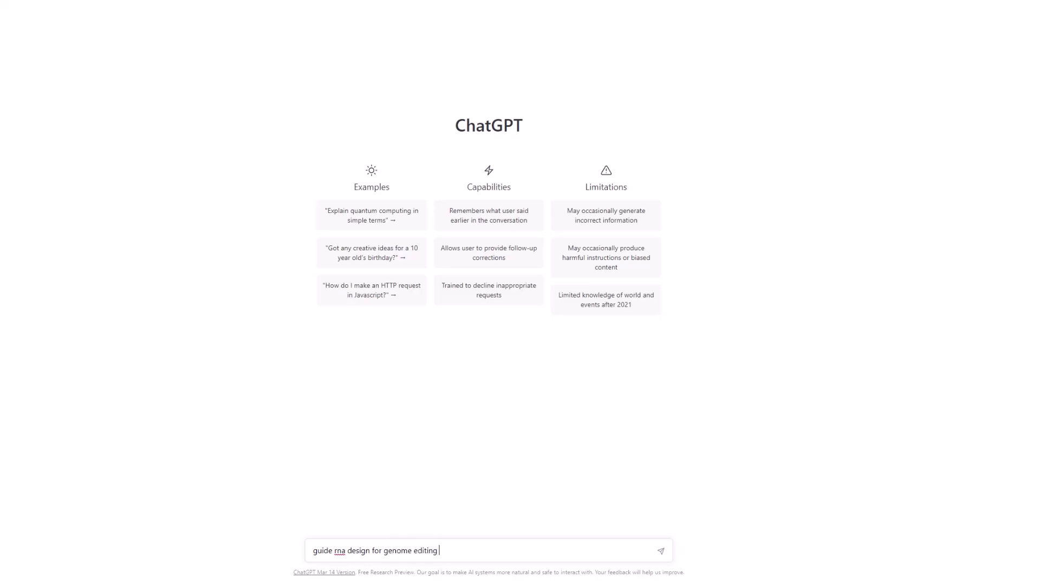
text(in citrus)
key(Return)
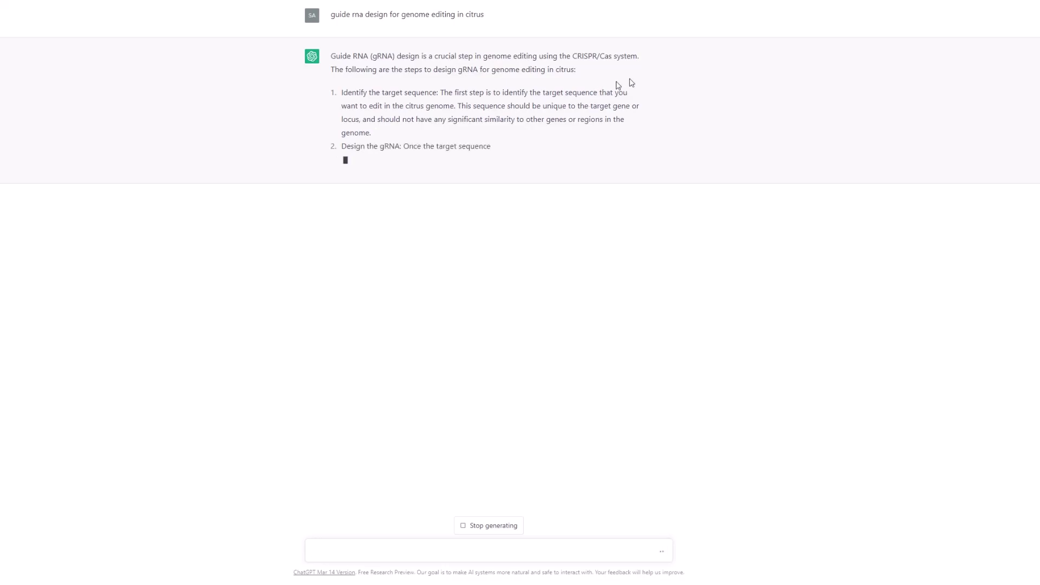
- Highlight step 1's similarity wording and the headings Design the gRNA, Check for off-target effects, Validate gRNA activity
drag(482, 119, 620, 119)
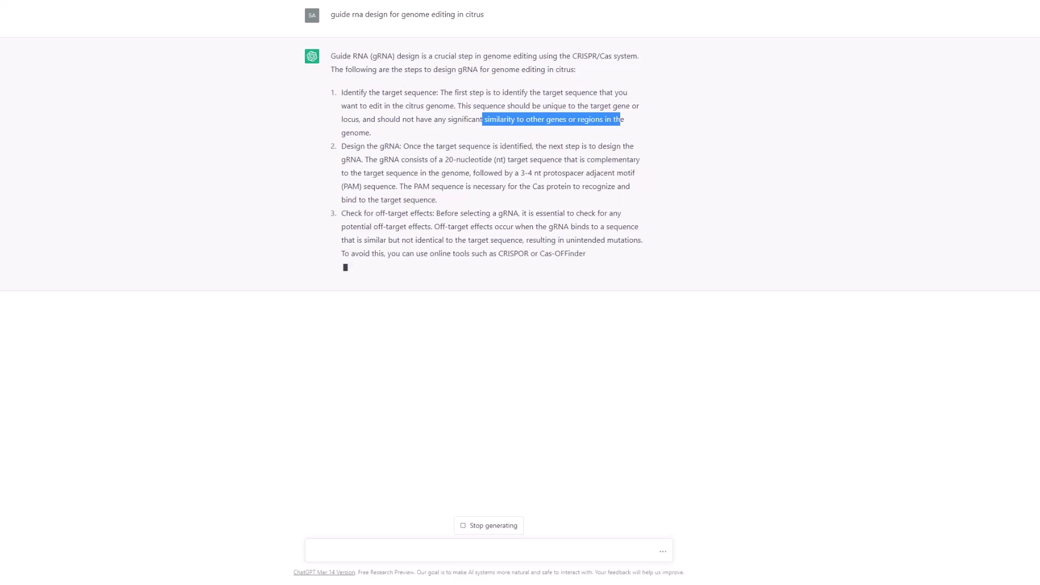
drag(342, 92, 437, 97)
drag(342, 146, 400, 147)
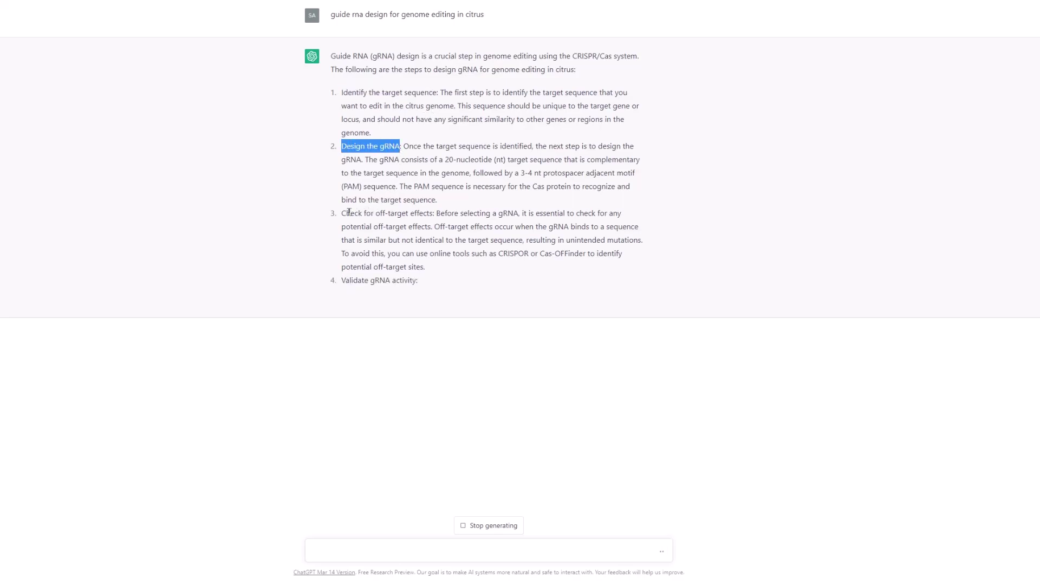
drag(342, 213, 429, 215)
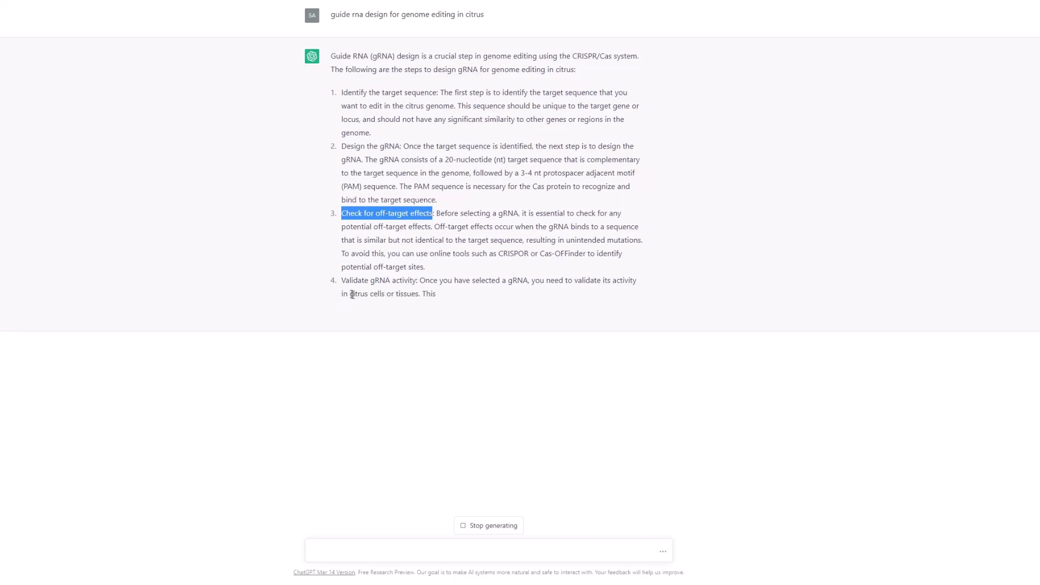
drag(341, 280, 416, 280)
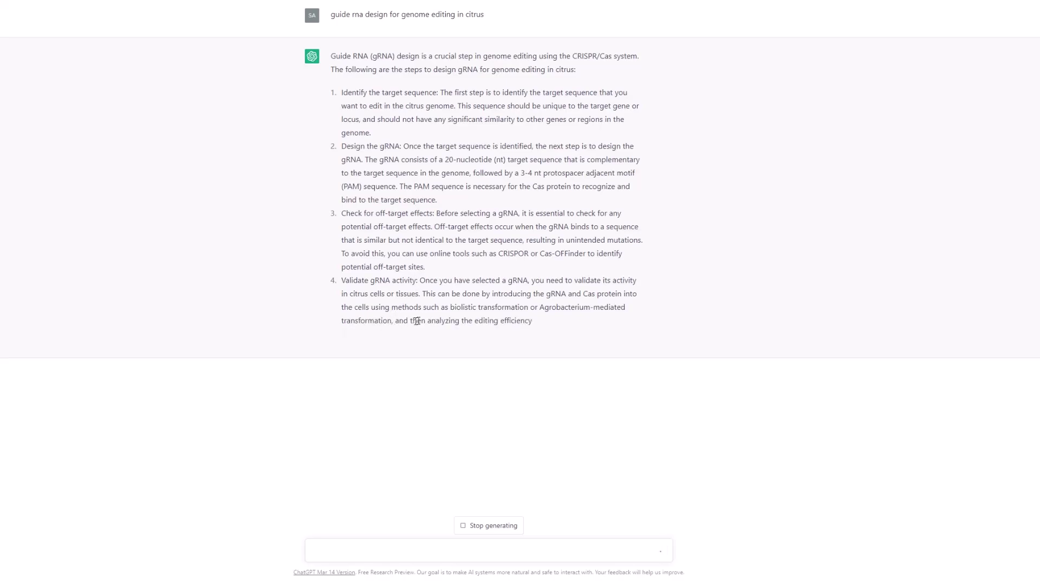
- Highlight step 4's text and the suitable promoter phrase in step 5 as the answer ends
drag(341, 279, 592, 318)
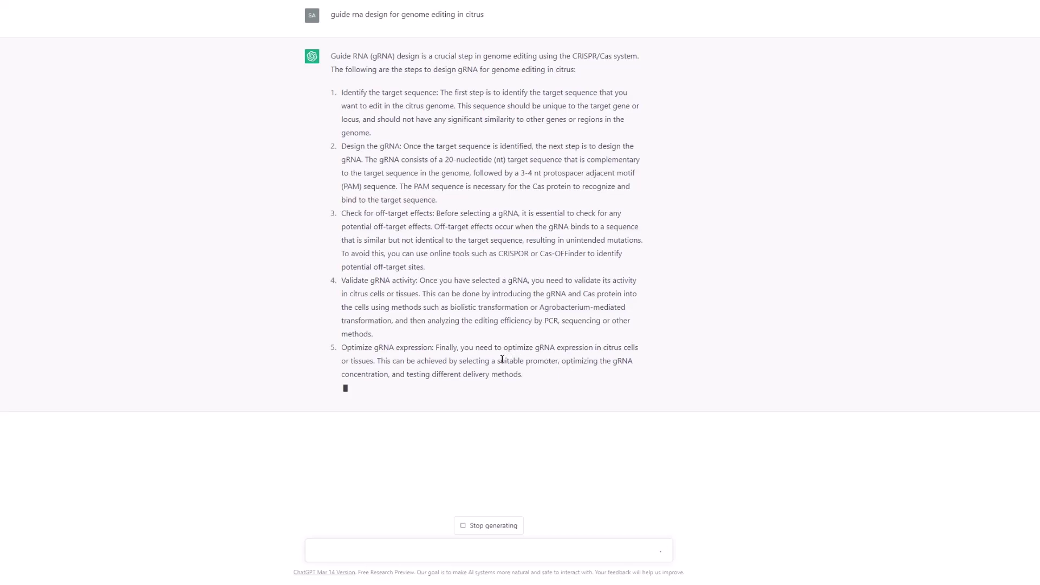
drag(497, 361, 555, 361)
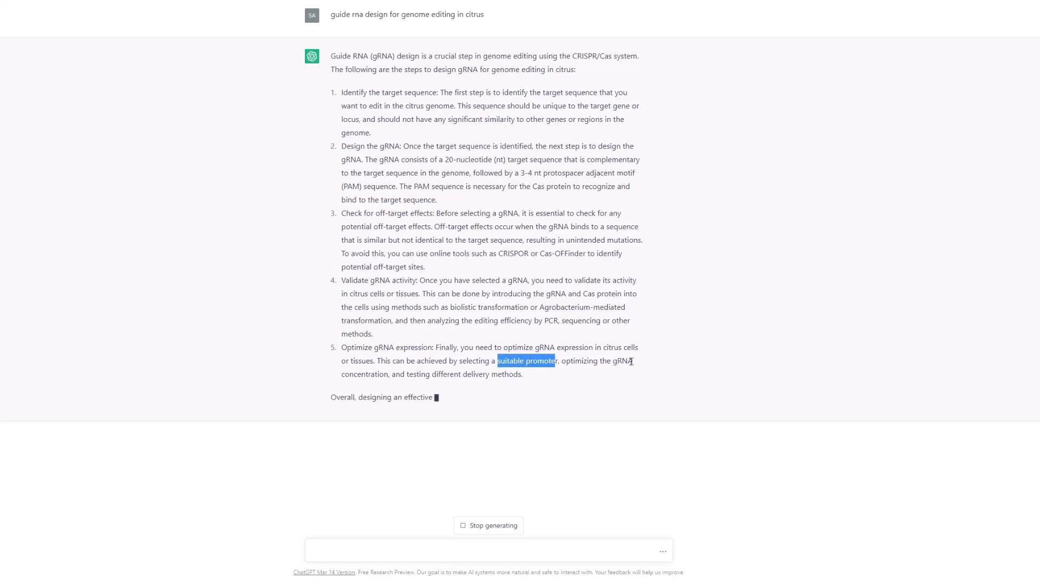
- Clear the step 5 highlight and regenerate the answer after the network error
click(499, 384)
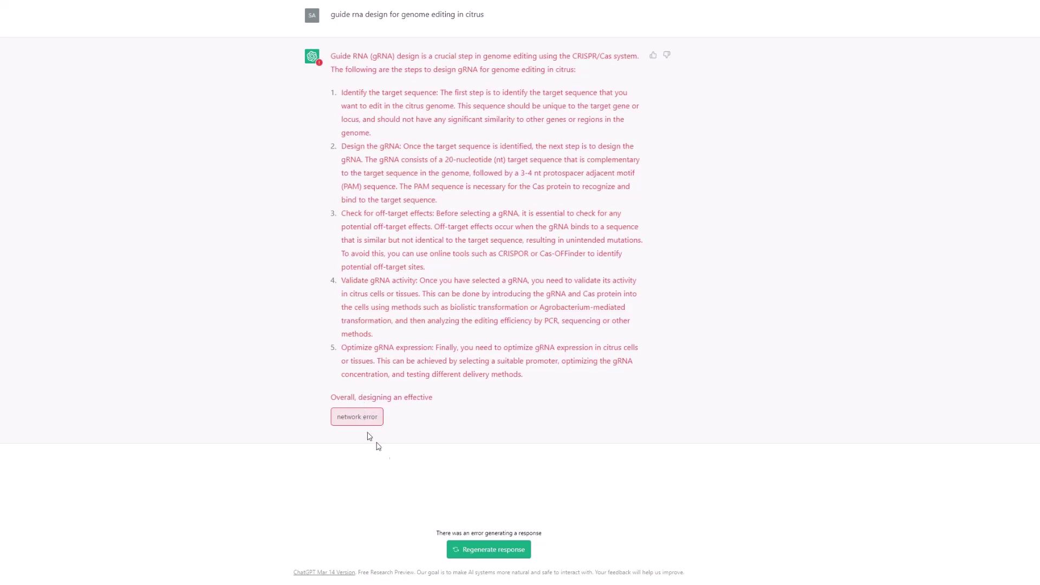
click(492, 550)
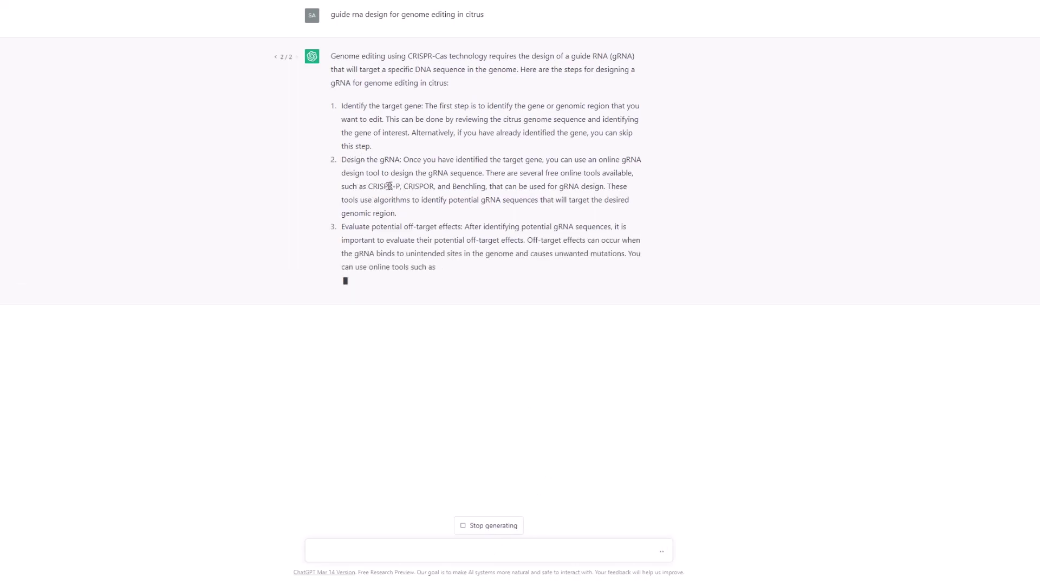
- Highlight the gRNA design and off-target tools and the Verify gRNA activity heading, then rate the answer Better
drag(372, 187, 434, 187)
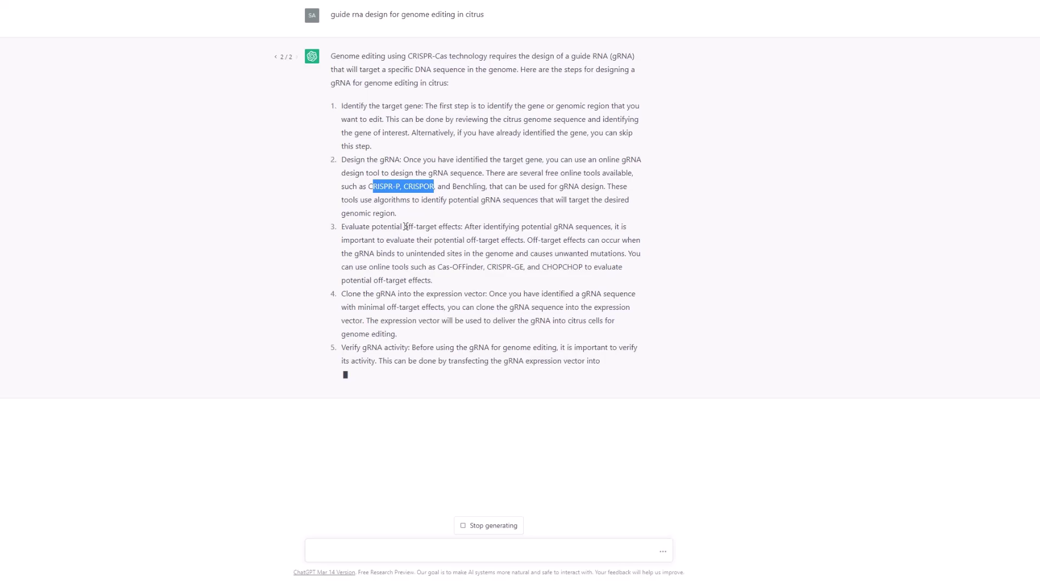
drag(437, 267, 578, 271)
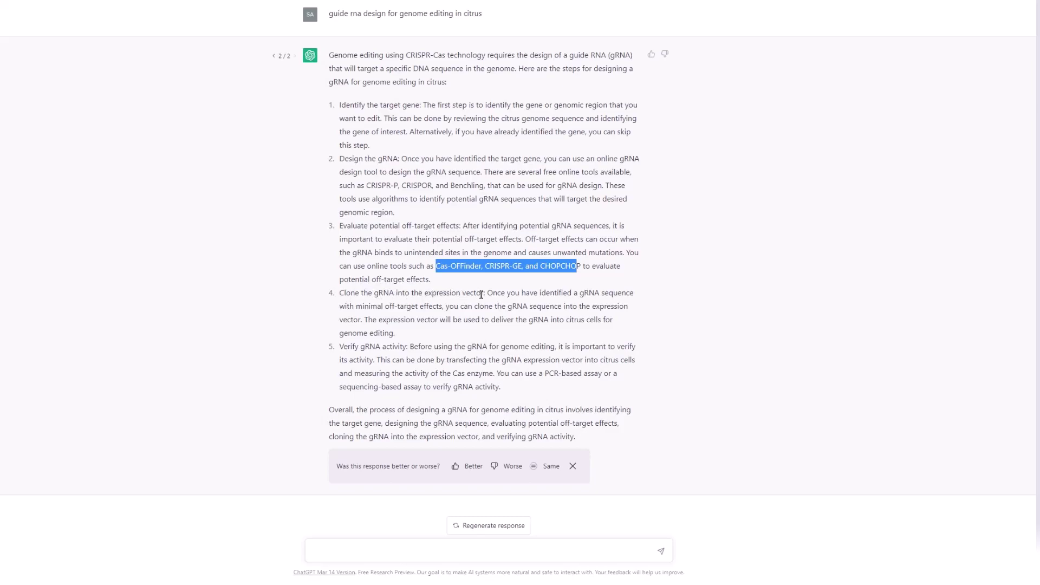
drag(425, 293, 483, 292)
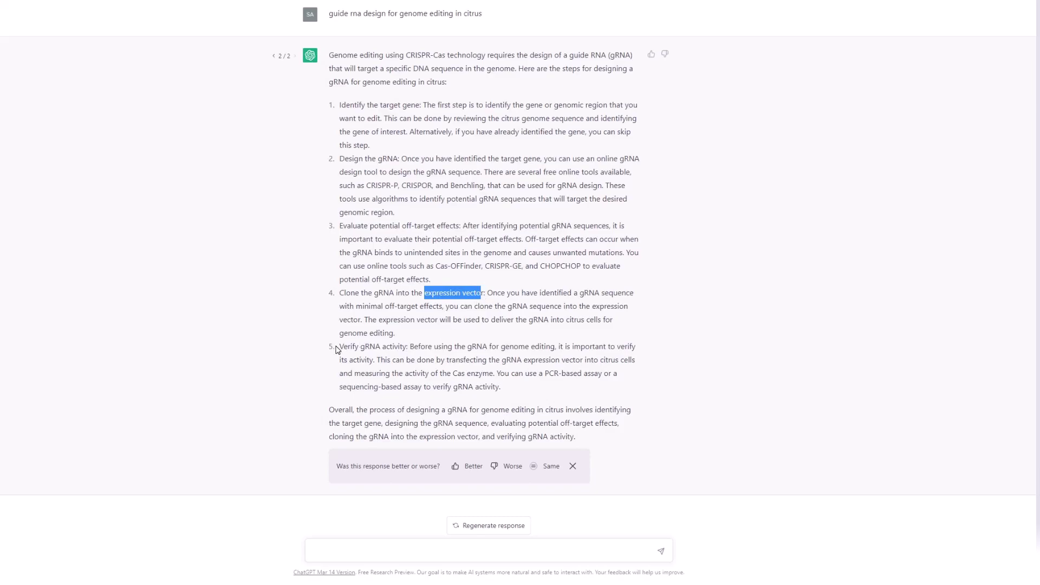
drag(344, 346, 397, 345)
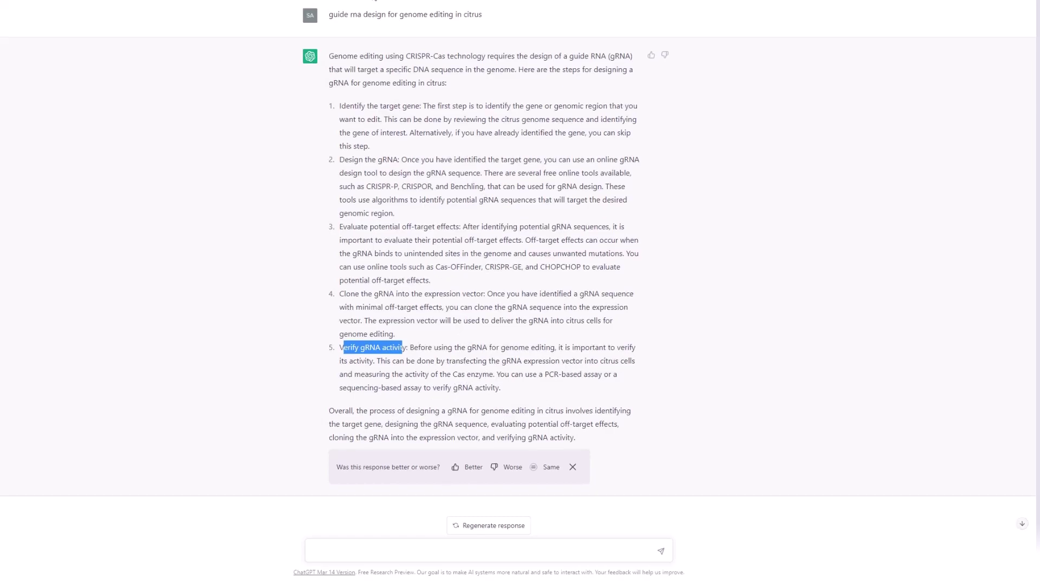
drag(329, 16, 482, 16)
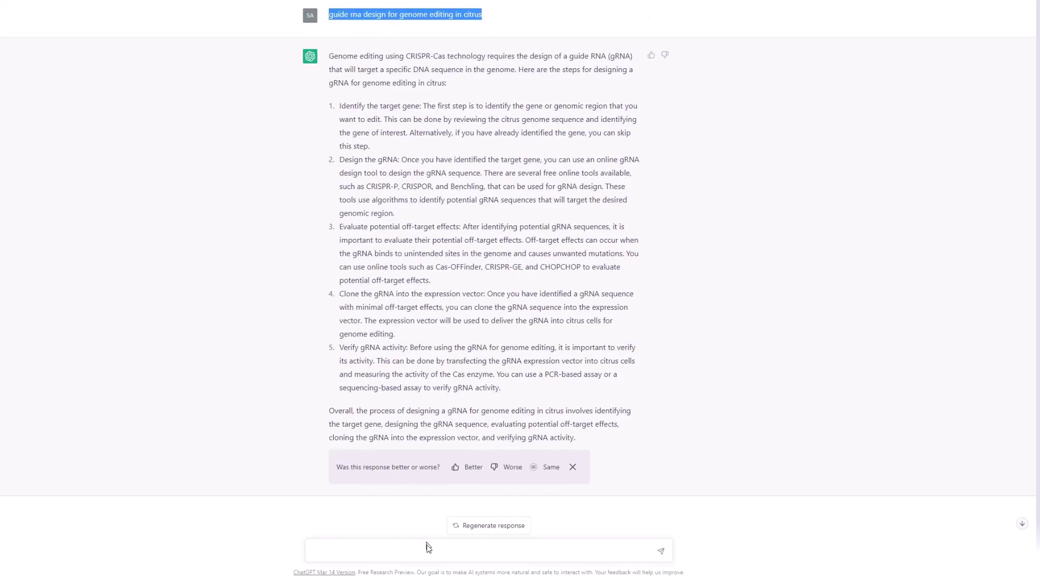
click(475, 466)
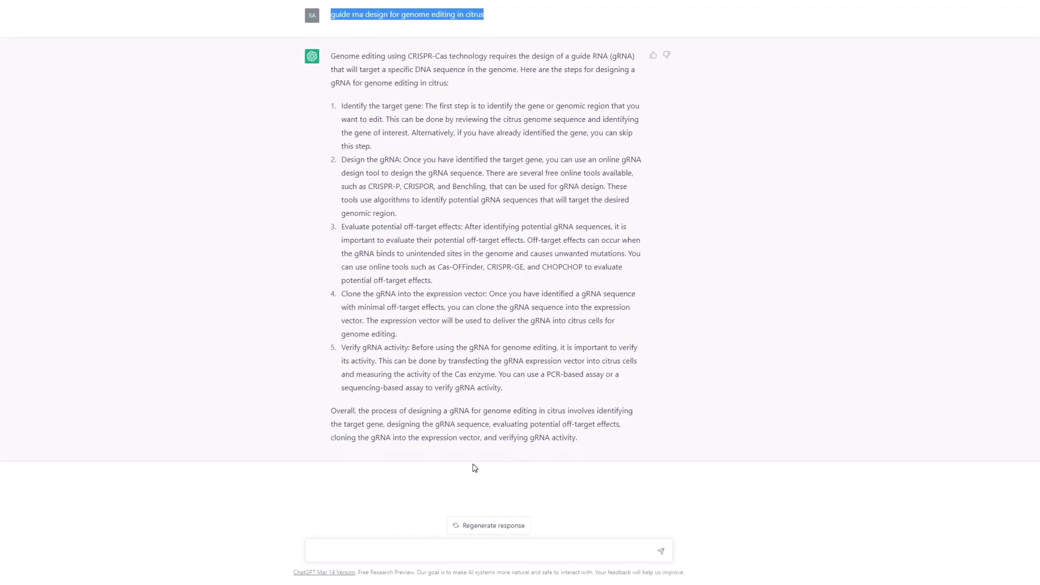
- Send the follow-up 'how to clone the citrus gRNA to expression vector'
click(402, 558)
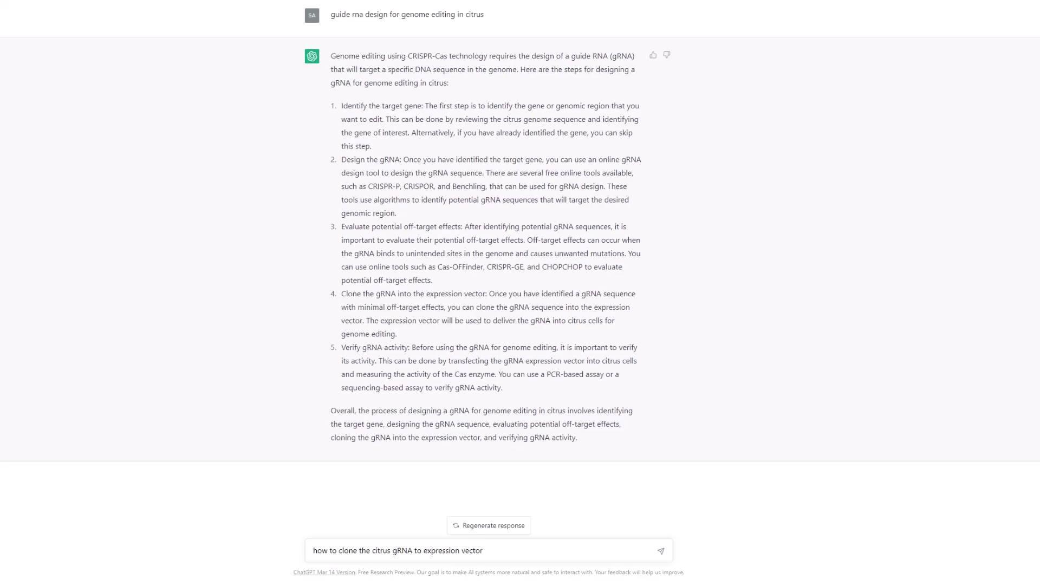
key(Return)
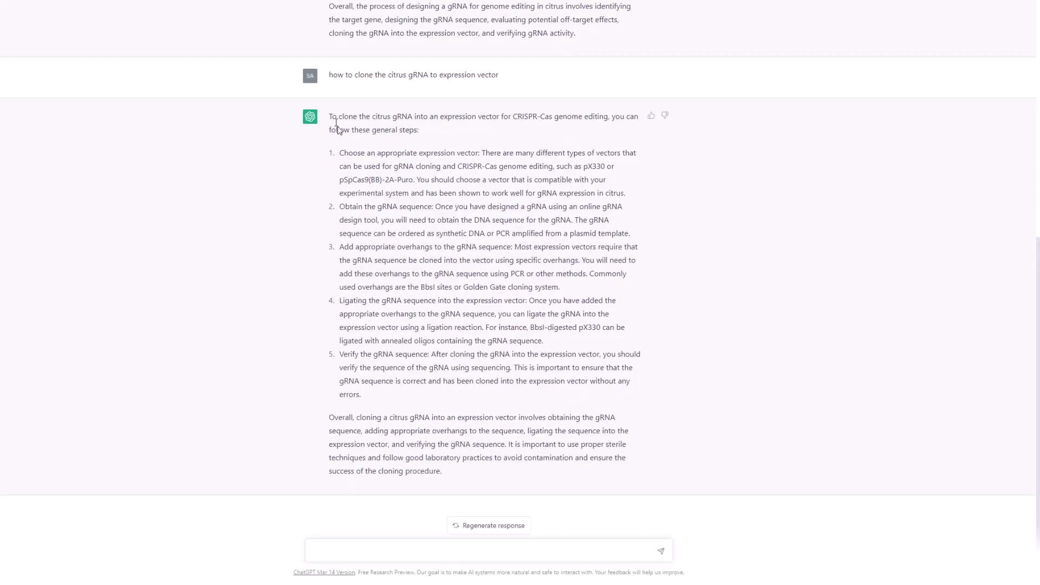
- Highlight the five cloning headings, from choosing the expression vector to verifying the gRNA sequence
drag(339, 154, 475, 154)
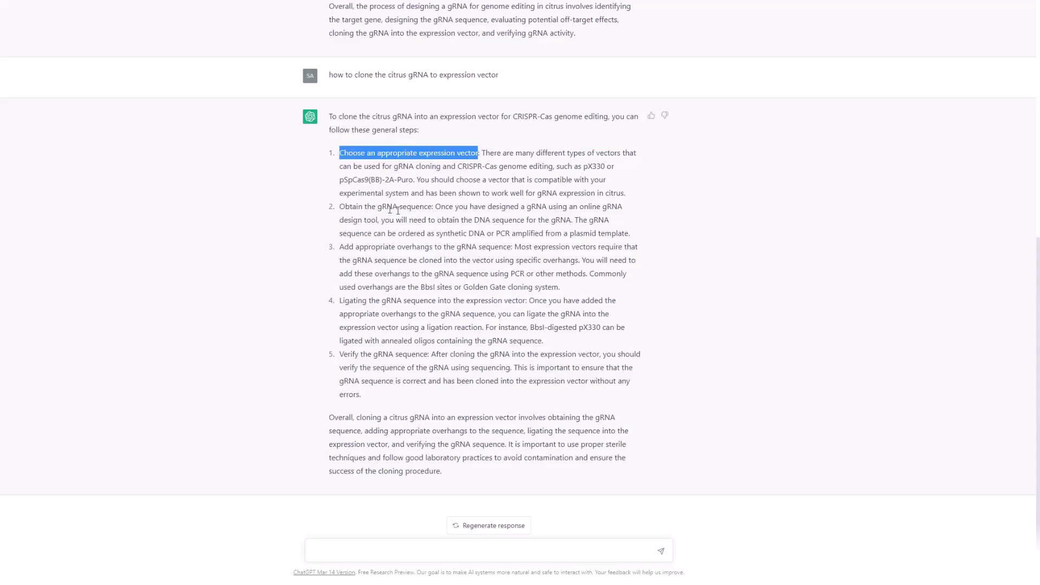
drag(340, 208, 433, 214)
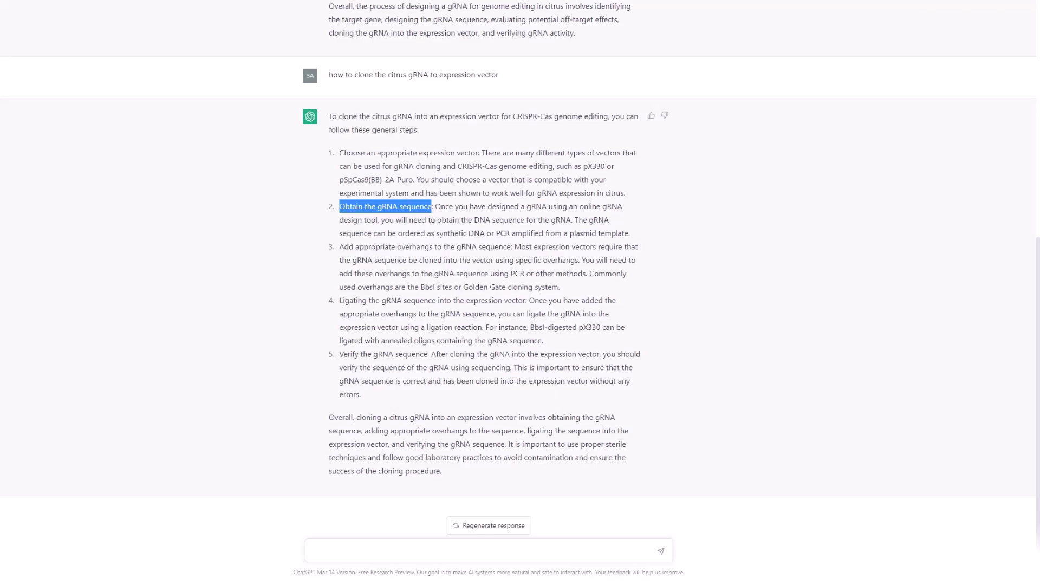
drag(344, 247, 511, 249)
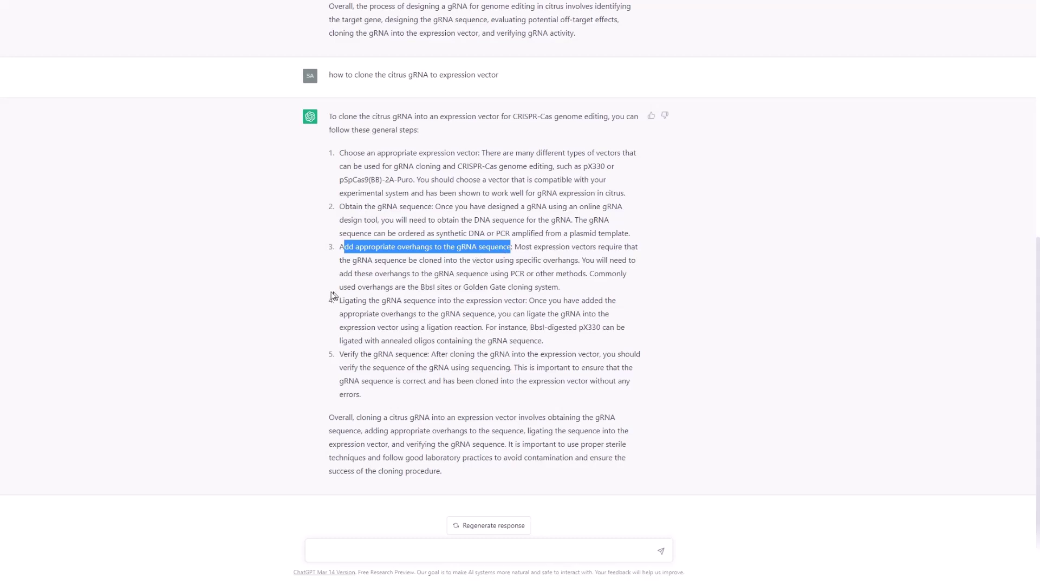
drag(340, 301, 523, 301)
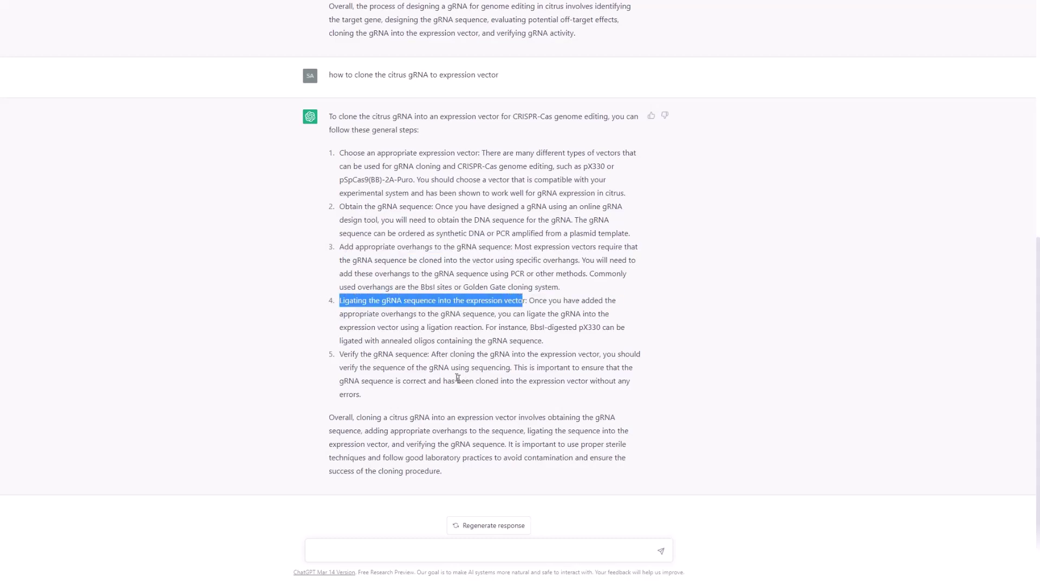
drag(340, 354, 431, 355)
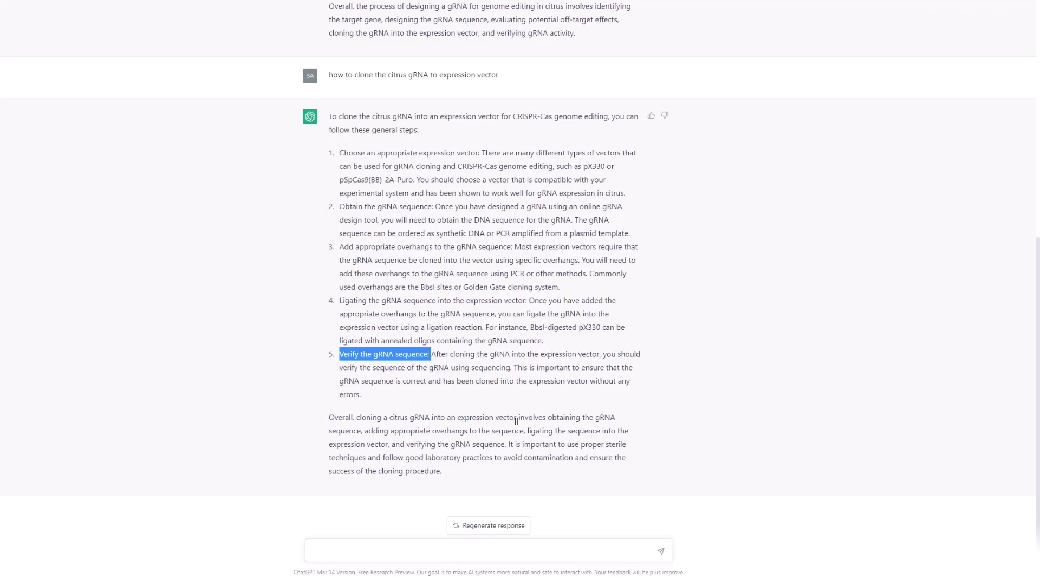
click(439, 551)
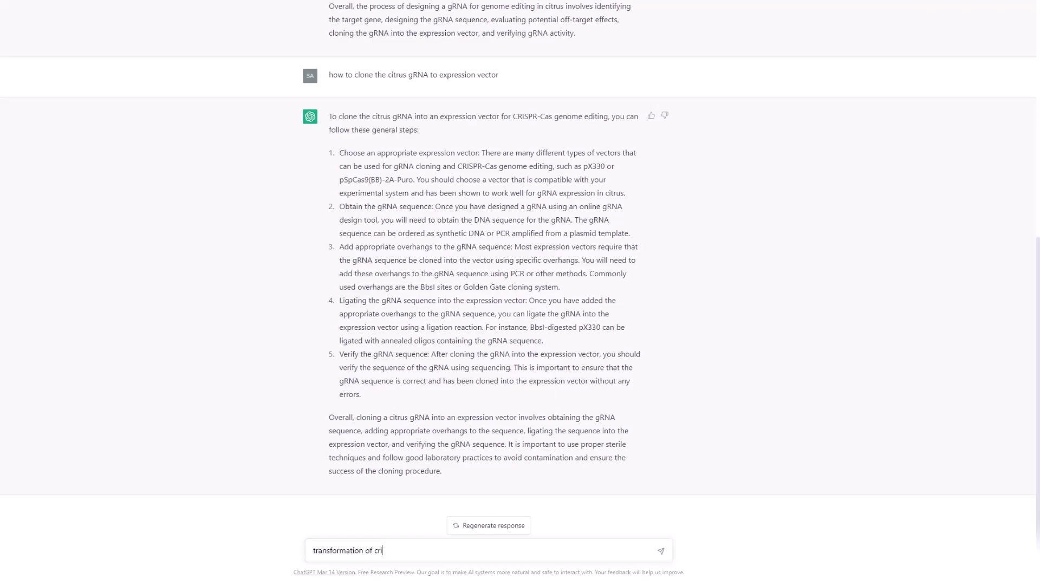
- Send 'transformation of crispr cas9 plasmid to citrus tissues'
text(spr )
text(plasmid to)
text( citrus )
text(tissue)
text(cas)
text(9)
key(Return)
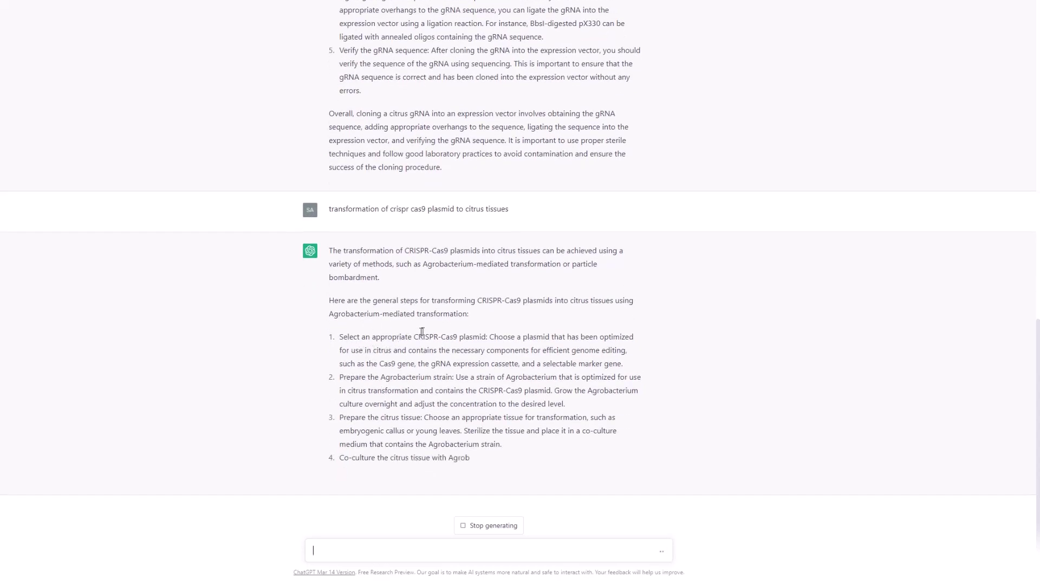
- Highlight the first step's plasmid-selection sentence about necessary components, then review the six-step reply
drag(481, 337, 409, 324)
double_click(507, 337)
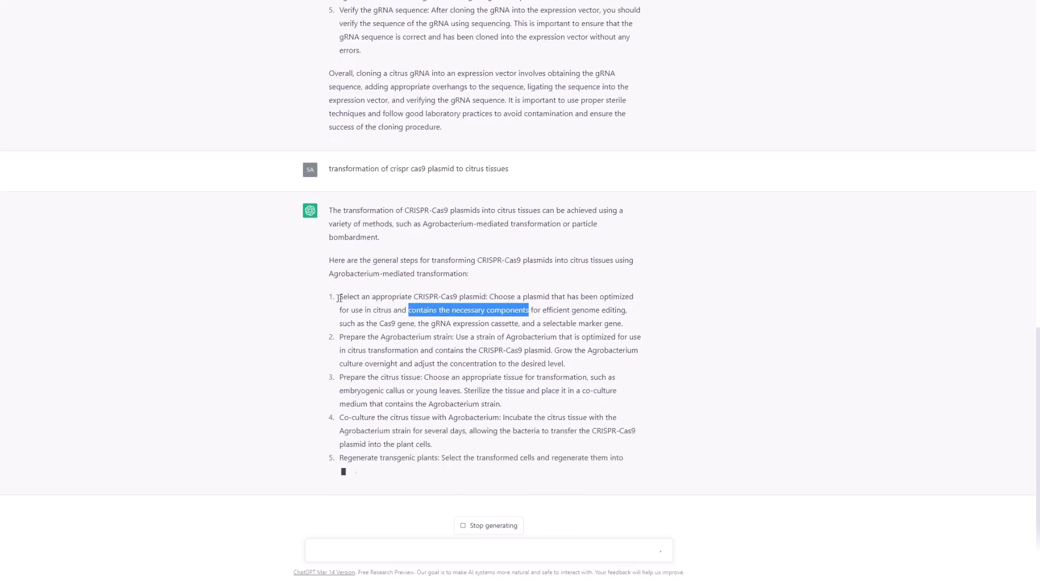
click(341, 292)
drag(343, 283, 485, 269)
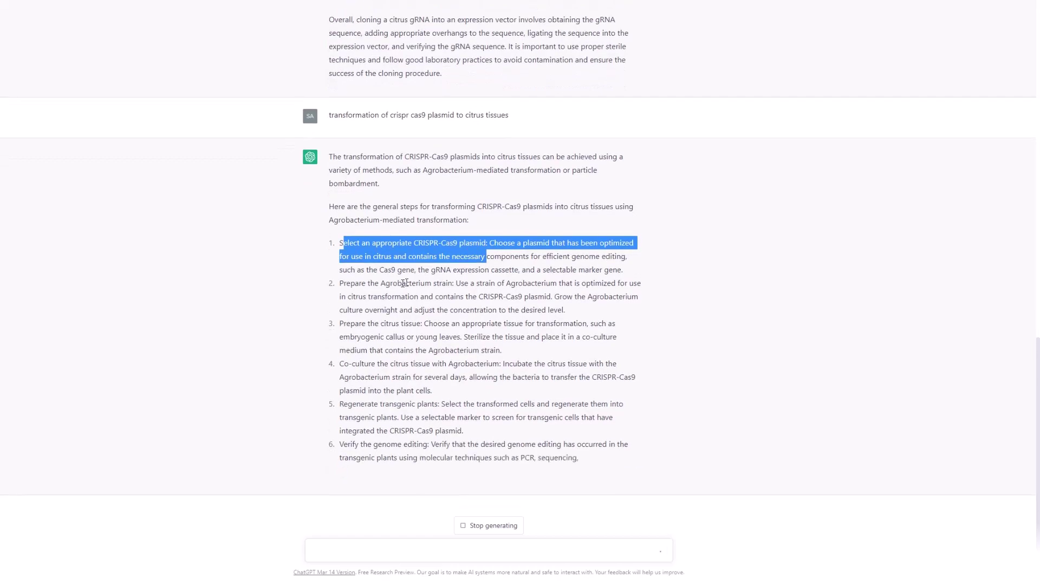
click(486, 235)
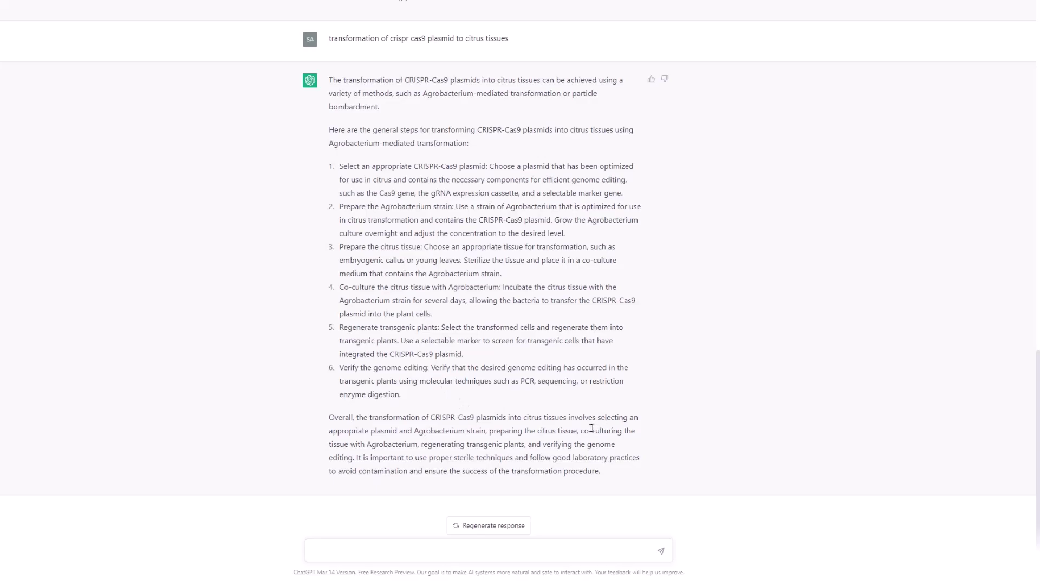
scroll(447, 390, up, 15)
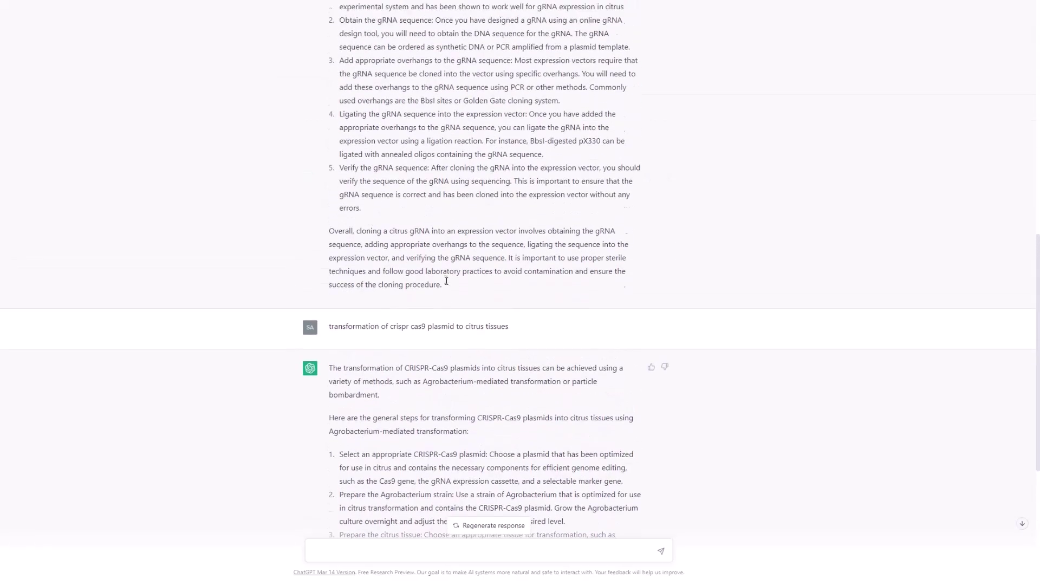
scroll(445, 264, down, 15)
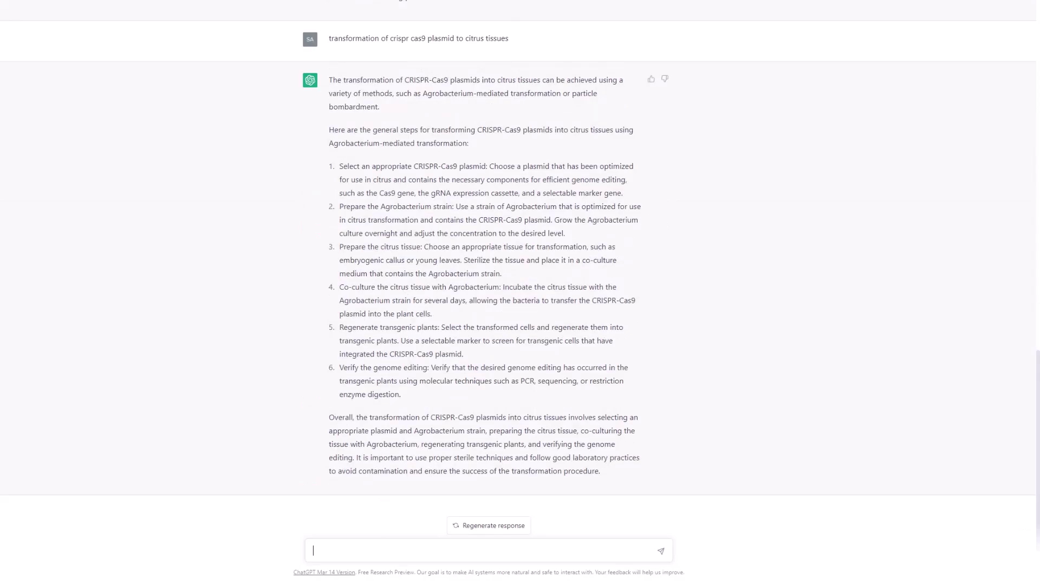
- Ask 'genome editing in citrus for disease resistance'
text(genome editn)
text(ng in citrus)
text(for disease )
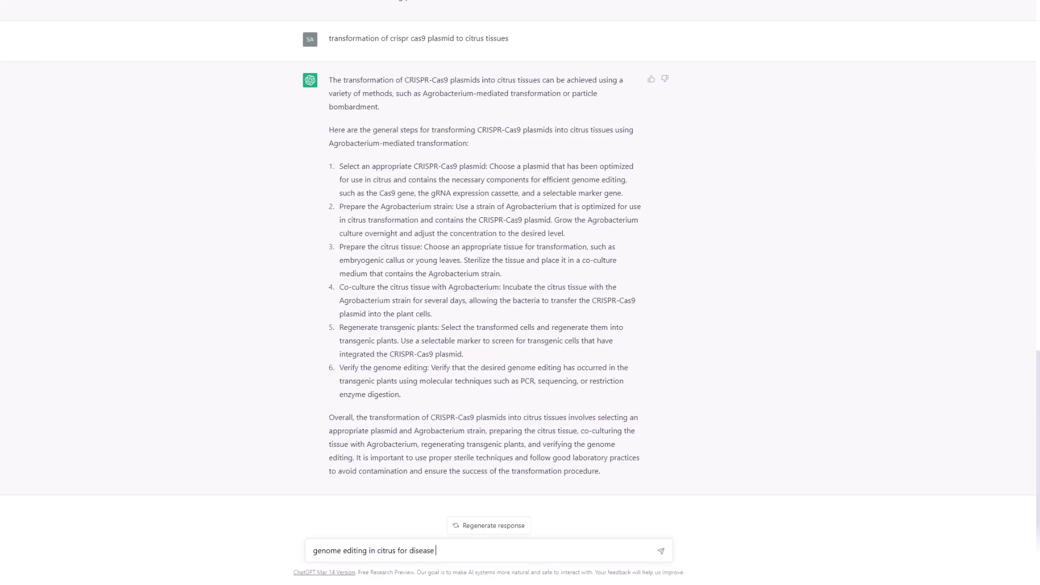
text(resistance)
key(Return)
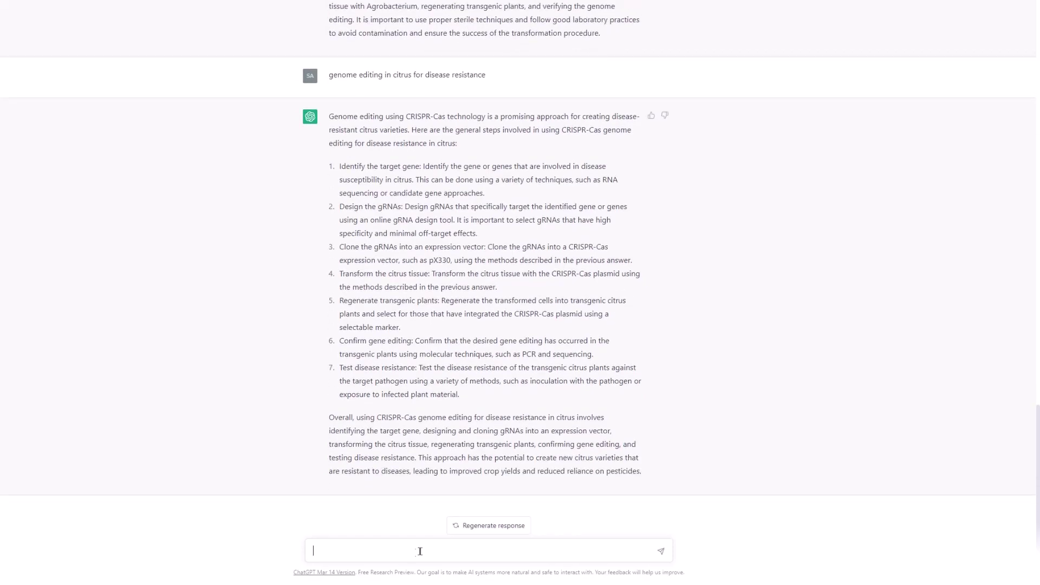
- Highlight the closing Overall paragraph, then scroll back up toward the guide RNA design answer
drag(333, 417, 648, 486)
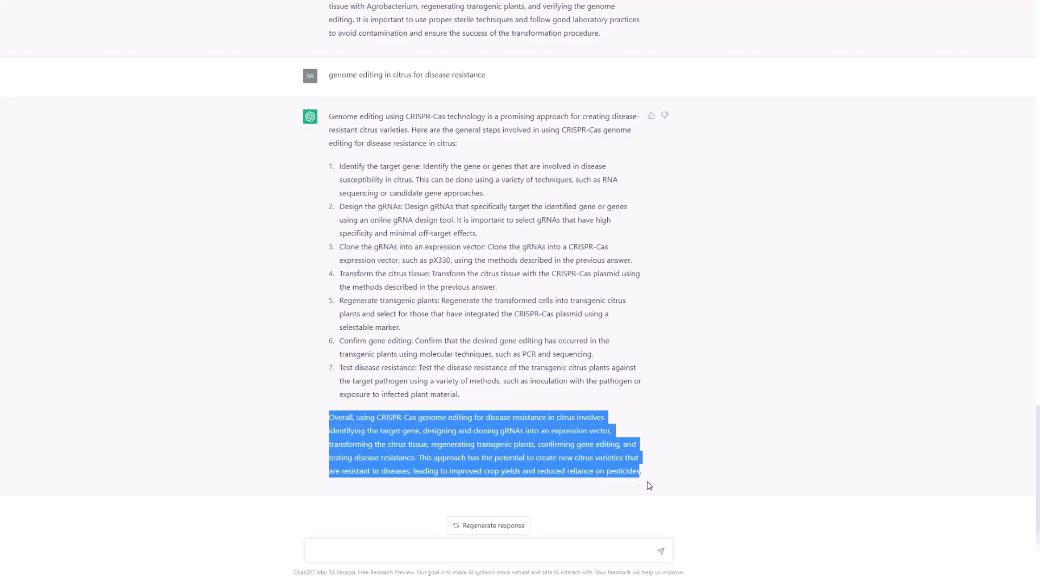
scroll(521, 261, up, 15)
scroll(521, 260, up, 1)
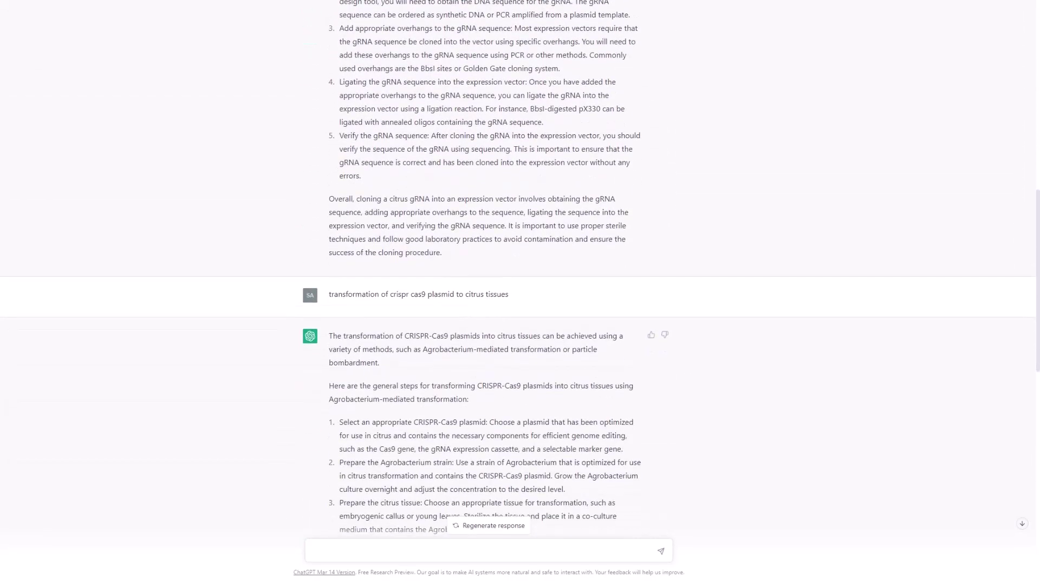
scroll(431, 109, down, 12)
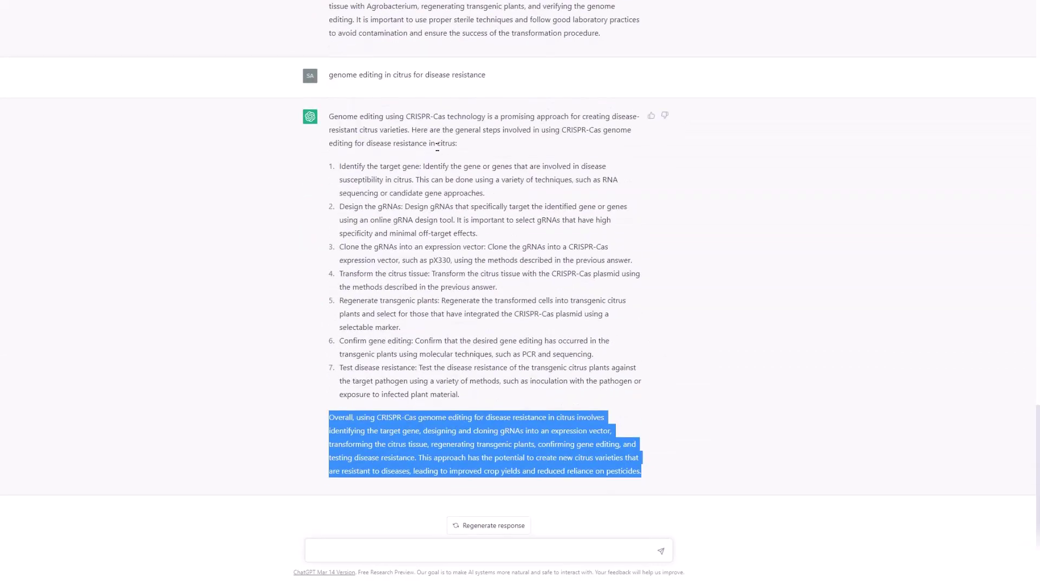
scroll(437, 146, up, 20)
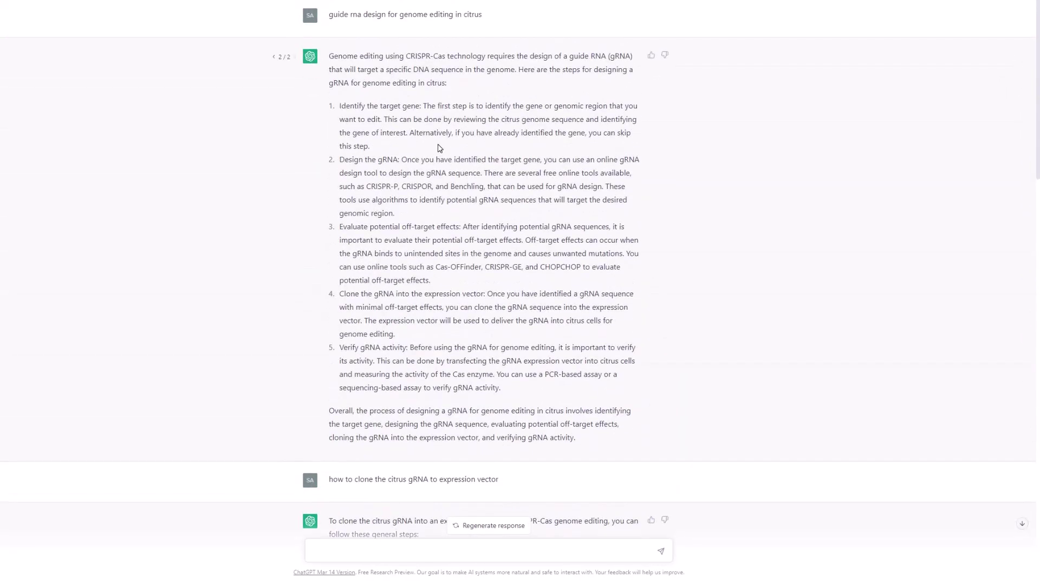
scroll(439, 147, down, 13)
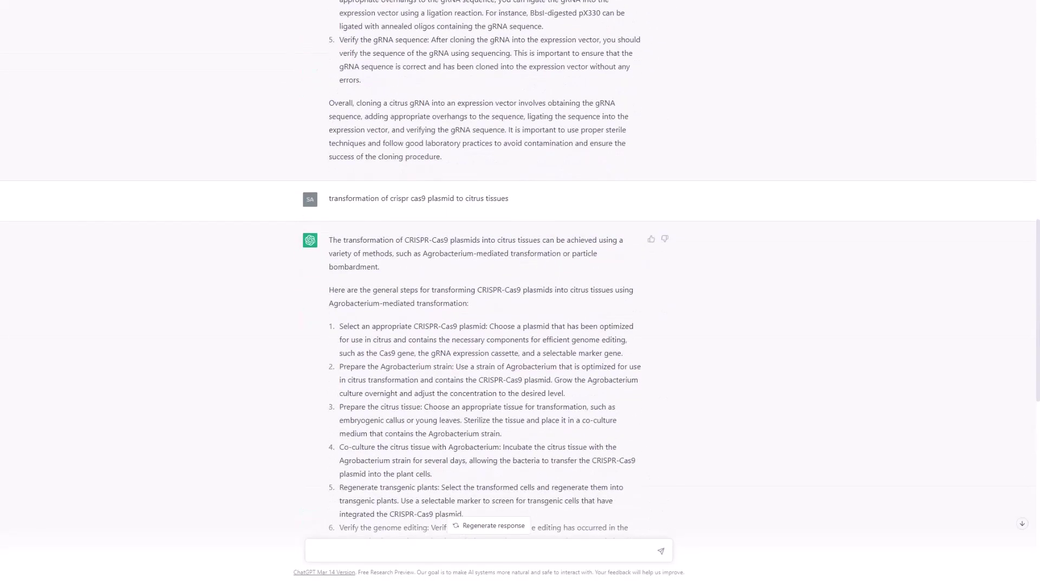
scroll(432, 181, up, 13)
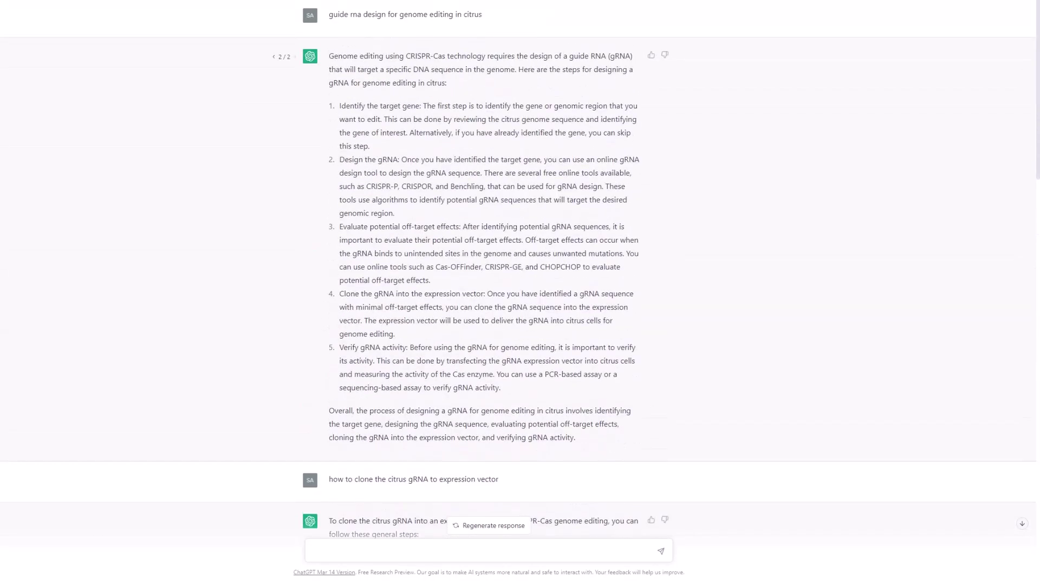